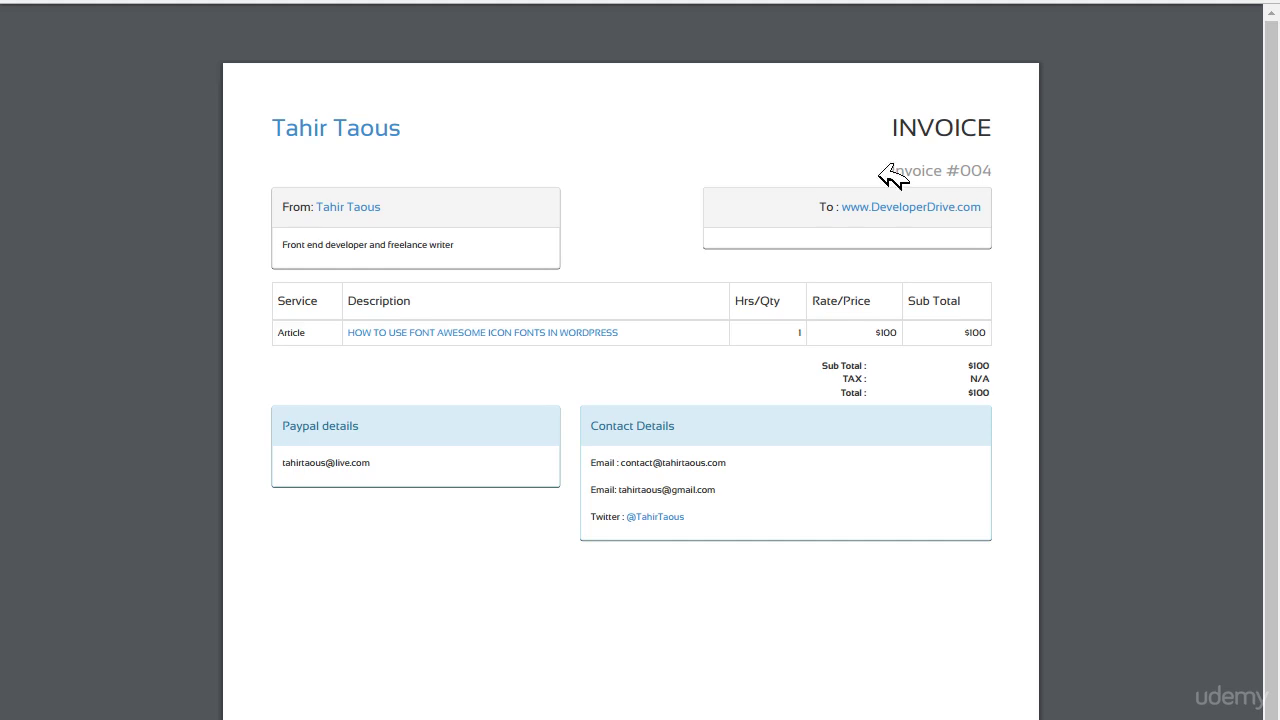
# Highlight and then deselect the Invoice #004 number on the sample PDF.
pyautogui.moveTo(888, 171); pyautogui.dragTo(1012, 171)
pyautogui.click(1000, 212)
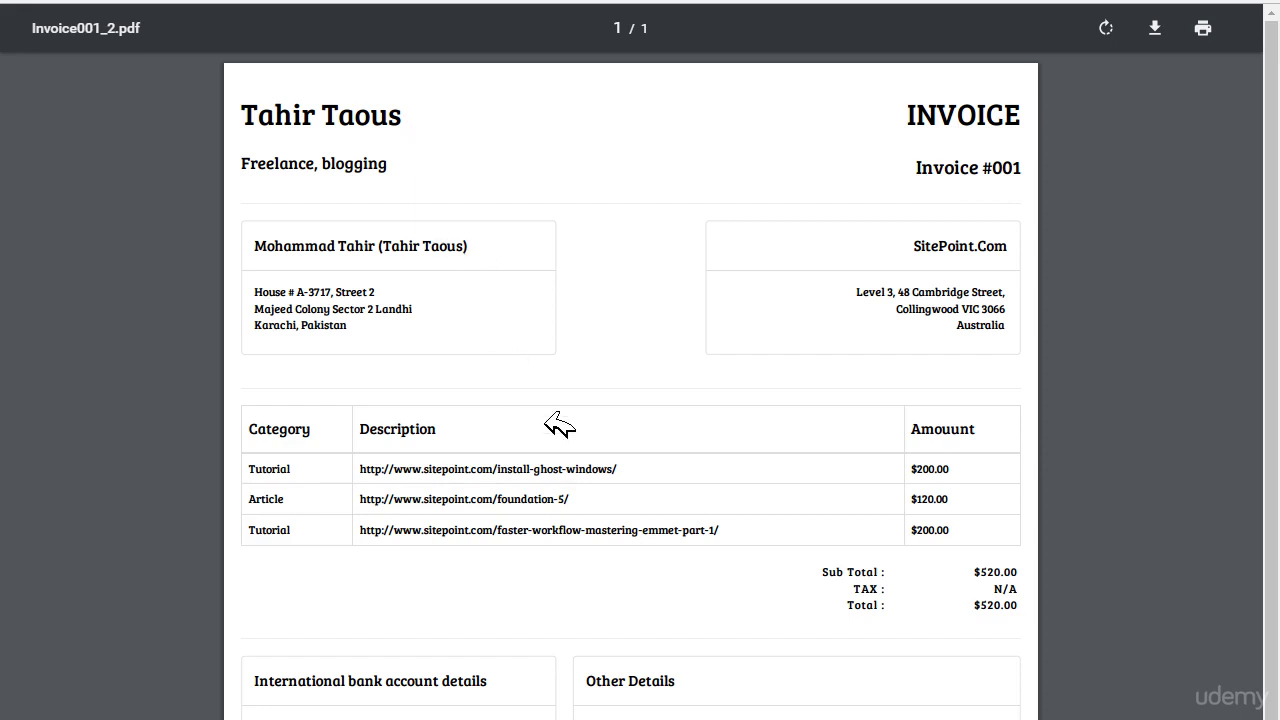
# Scroll through the samples, highlighting invoice numbers #002 and #008.
pyautogui.scroll(-1, 565, 430)
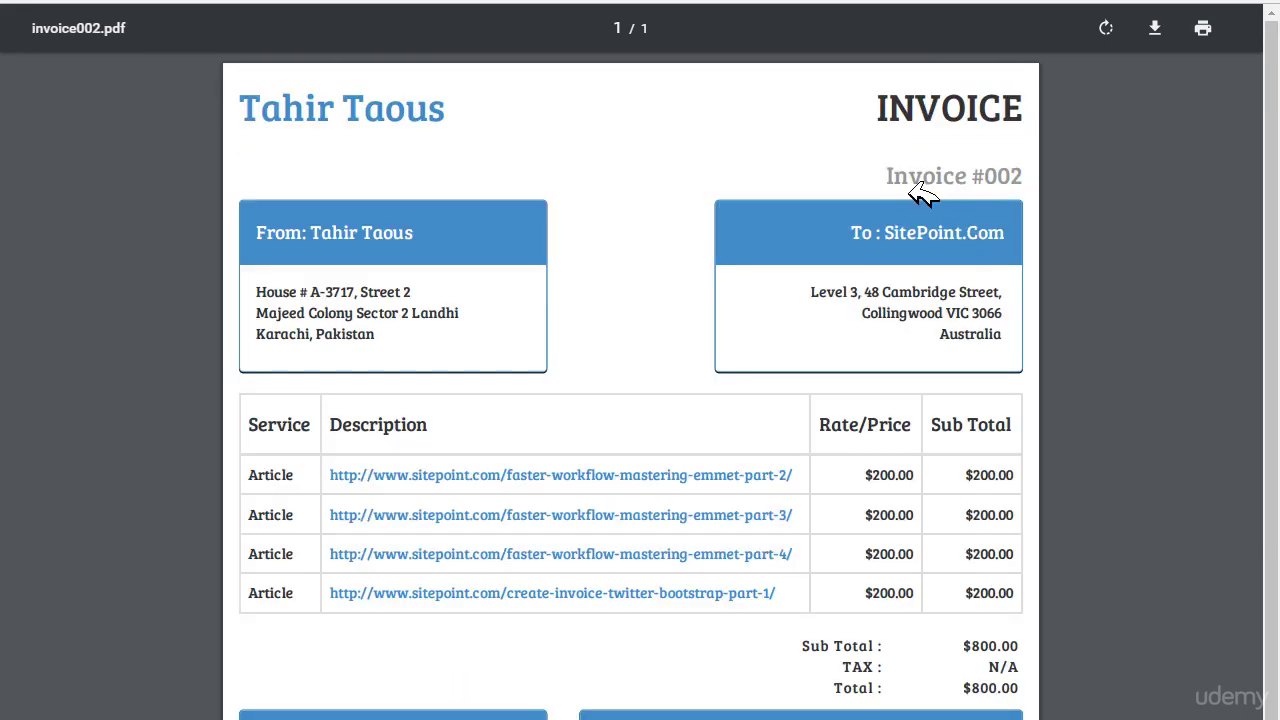
pyautogui.moveTo(887, 176); pyautogui.dragTo(1062, 178)
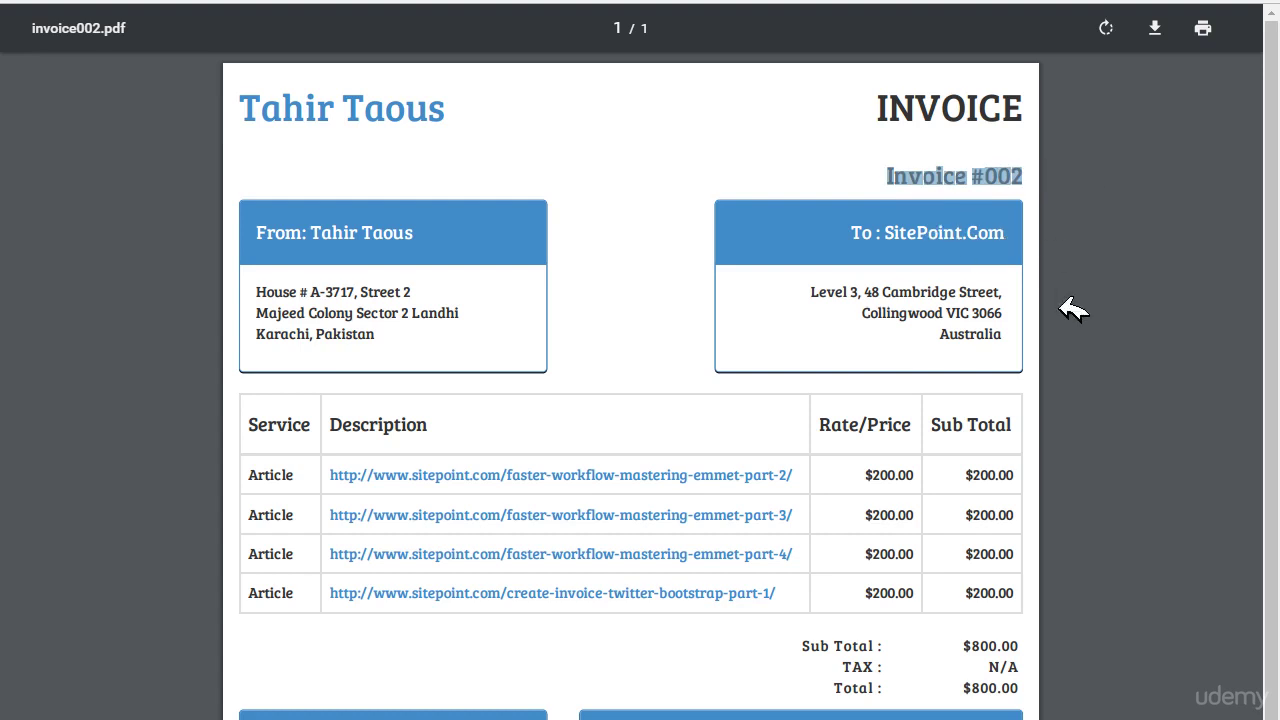
pyautogui.scroll(-2, 1071, 306)
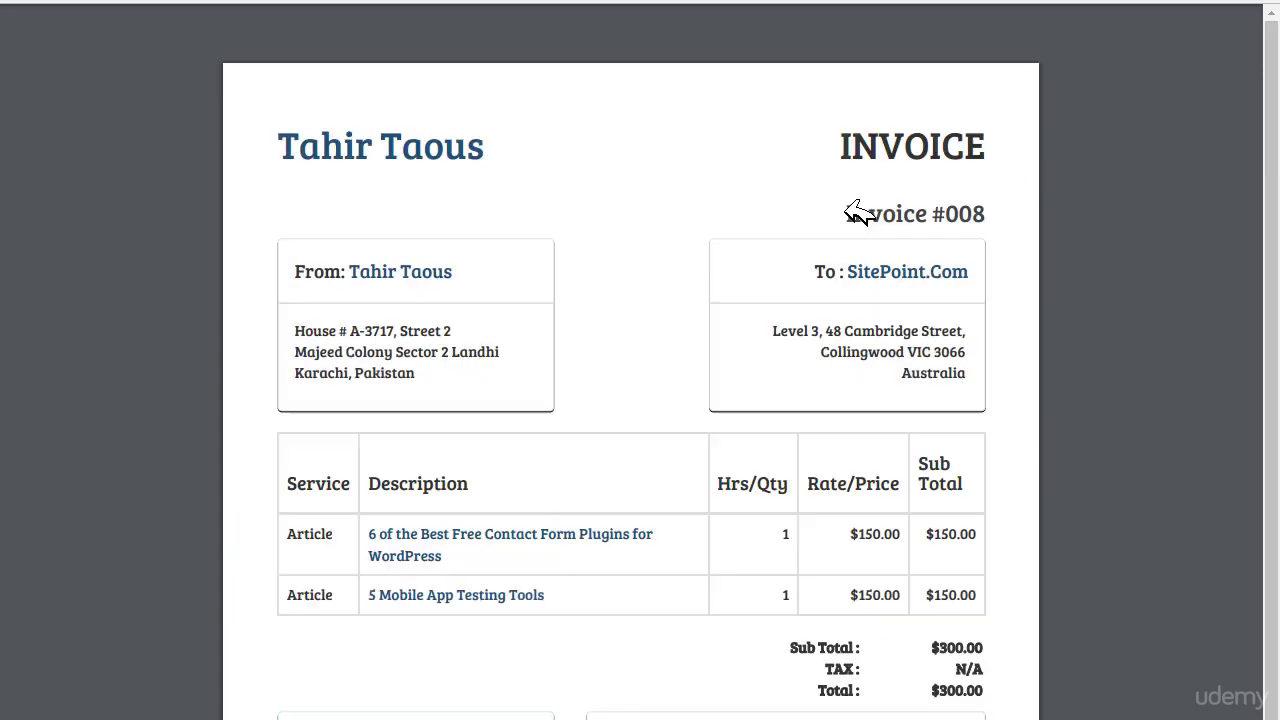
pyautogui.moveTo(850, 212); pyautogui.dragTo(1000, 210)
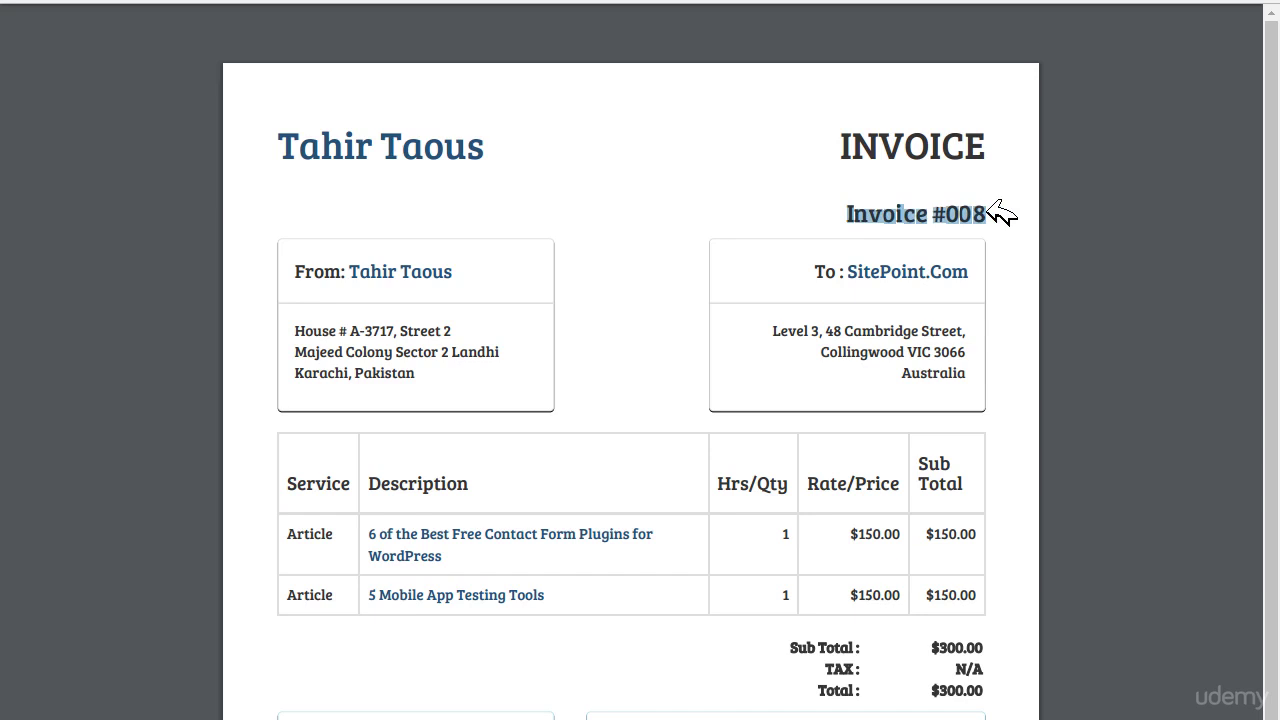
pyautogui.click(1040, 257)
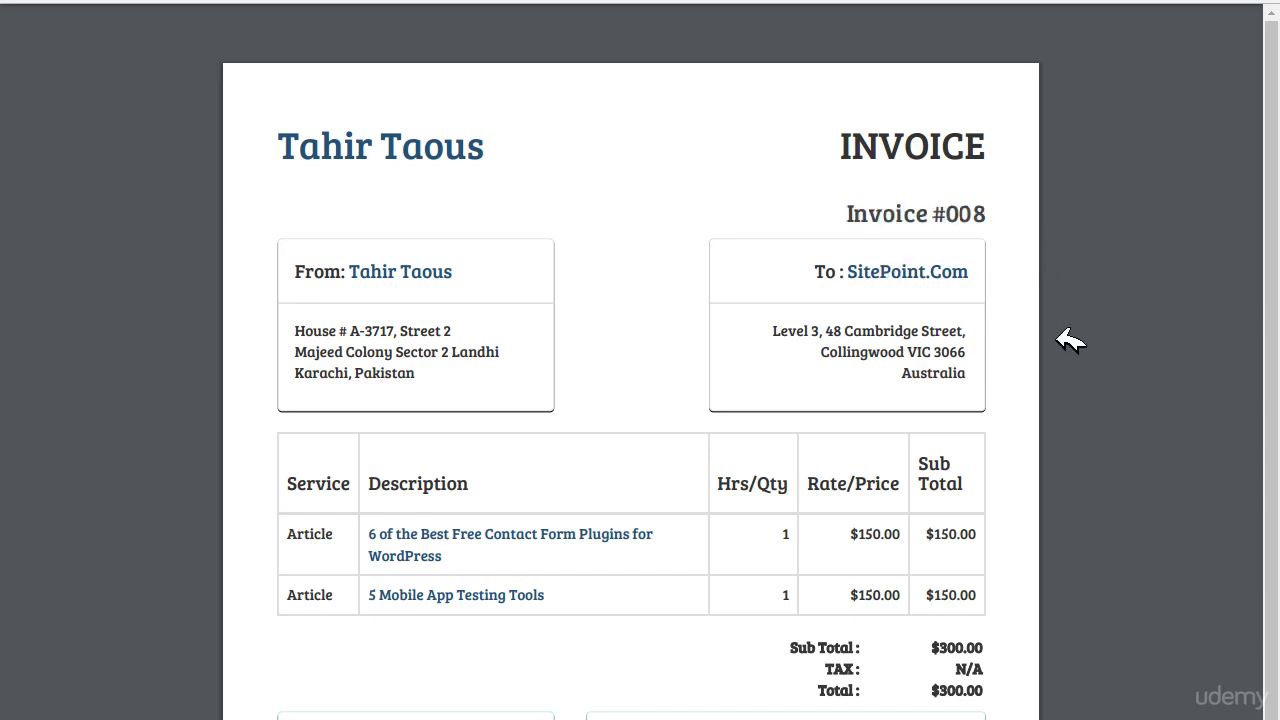
# Highlight the $300.00 sub total and the $150.00 first-row rate on the sample.
pyautogui.scroll(-2, 1060, 345)
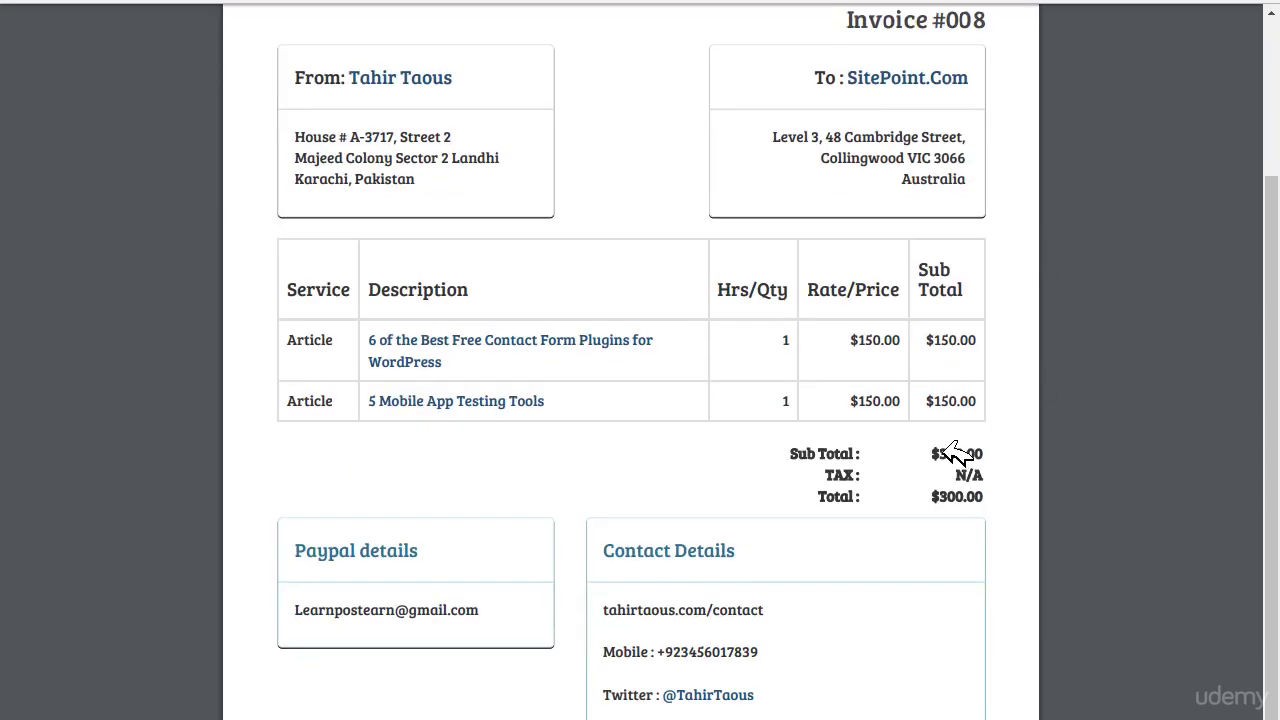
pyautogui.moveTo(942, 453); pyautogui.dragTo(1012, 440)
pyautogui.click(1012, 441)
pyautogui.moveTo(849, 345); pyautogui.dragTo(915, 340)
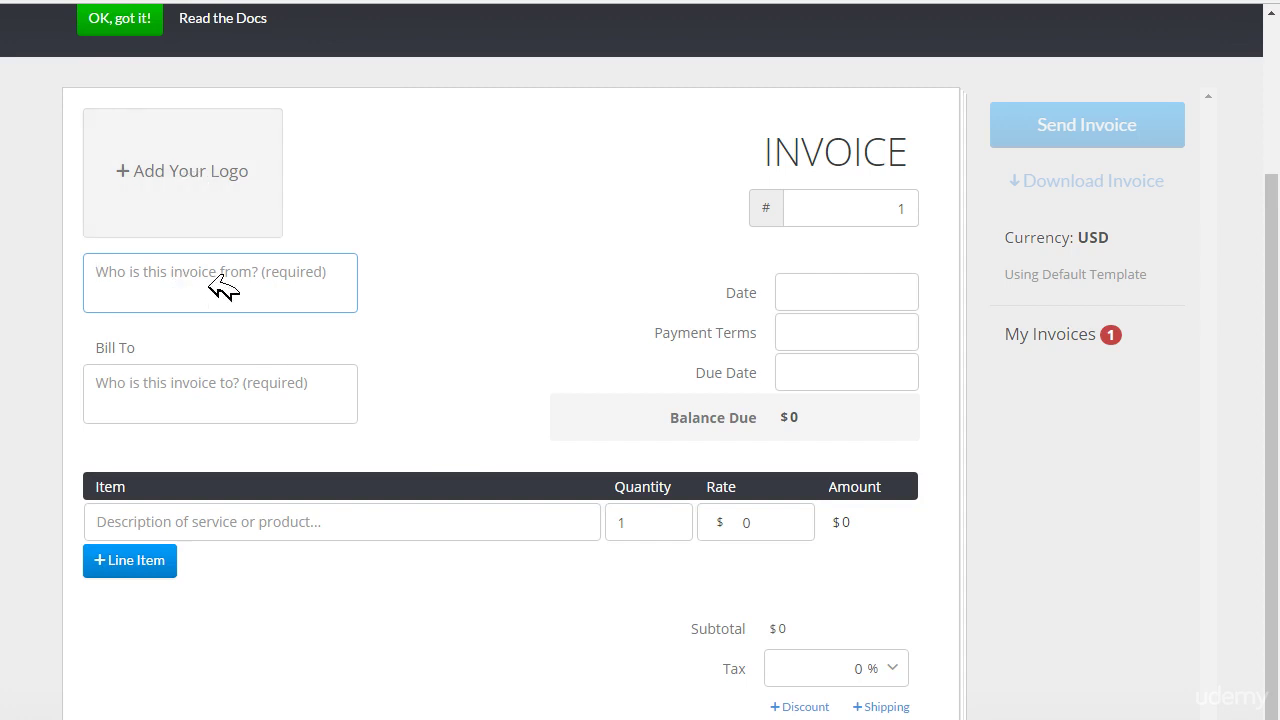
# Fill in the From field and set invoice date Jan 30, 2017 and due date Jan 31, 2017.
pyautogui.write('From: Tahir')
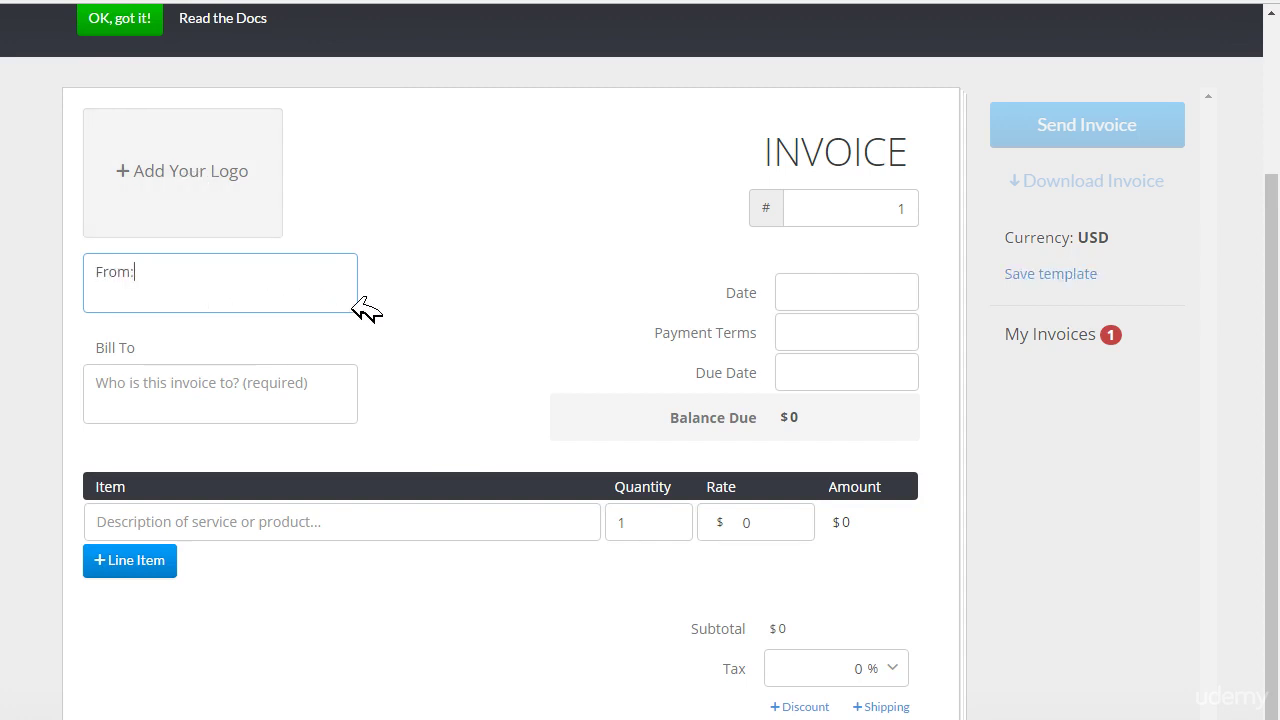
pyautogui.click(900, 207)
pyautogui.write('1')
pyautogui.click(840, 287)
pyautogui.click(840, 514)
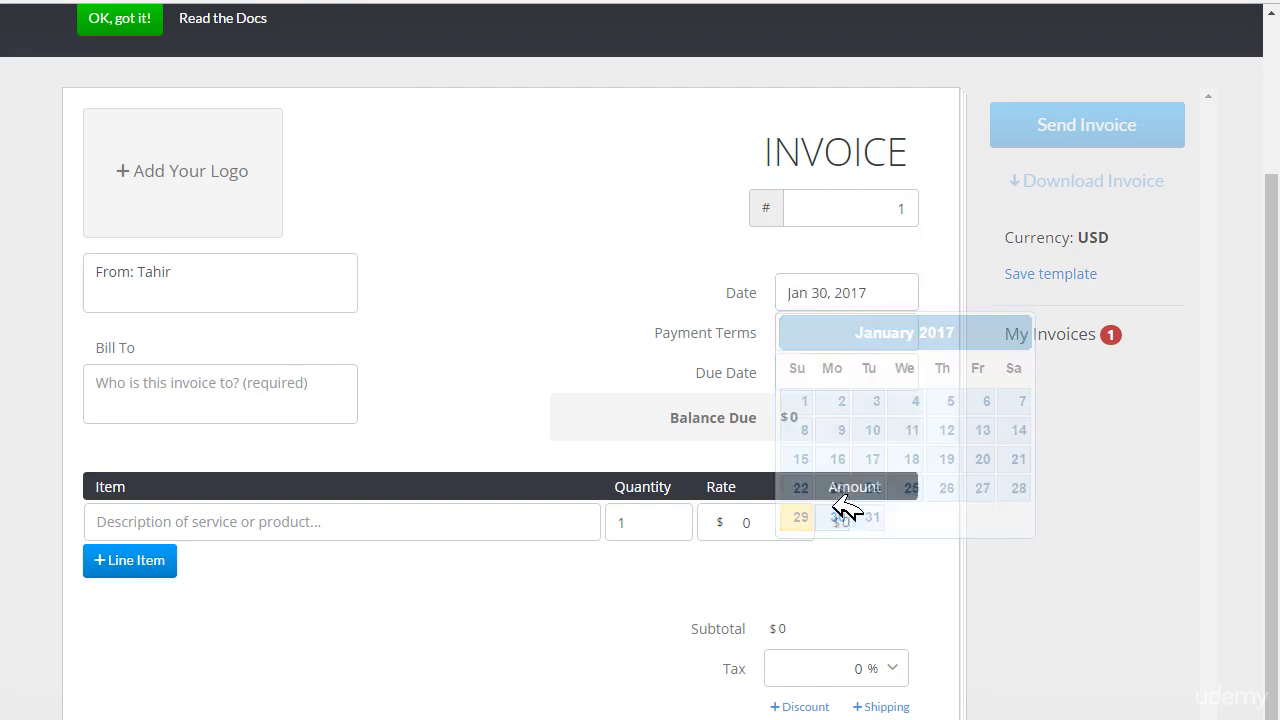
pyautogui.click(856, 330)
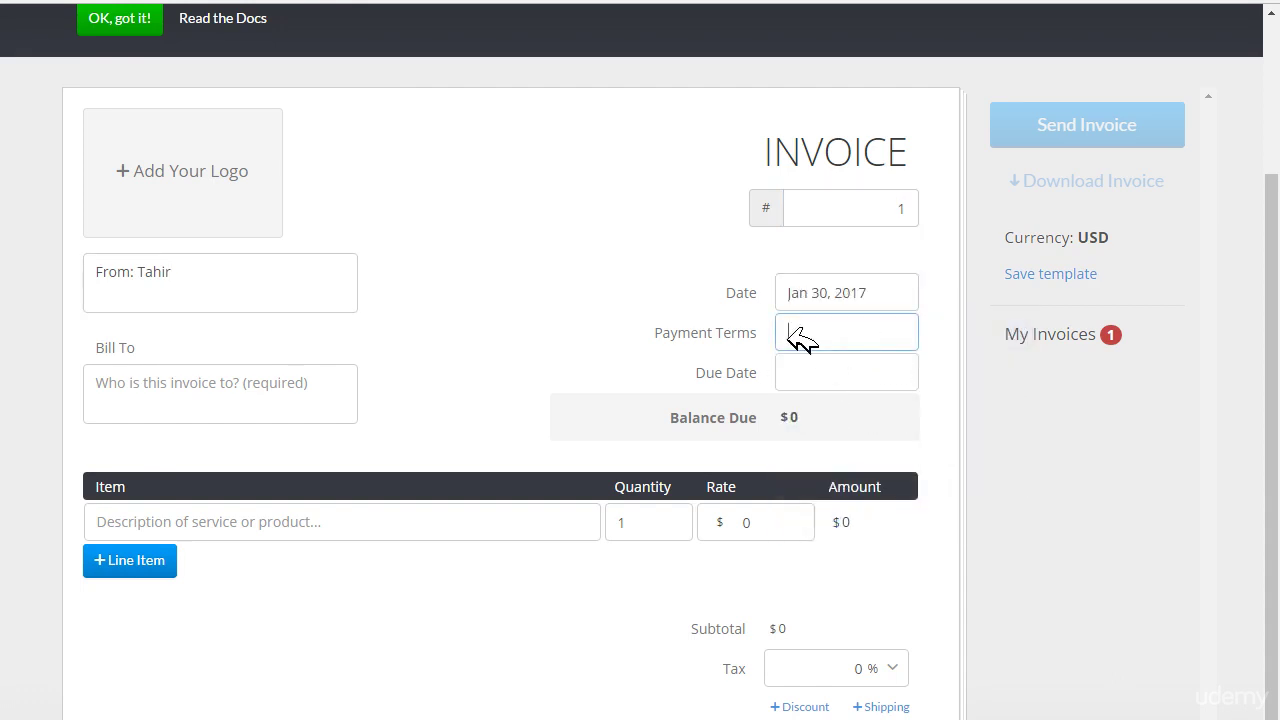
pyautogui.click(837, 373)
pyautogui.click(874, 596)
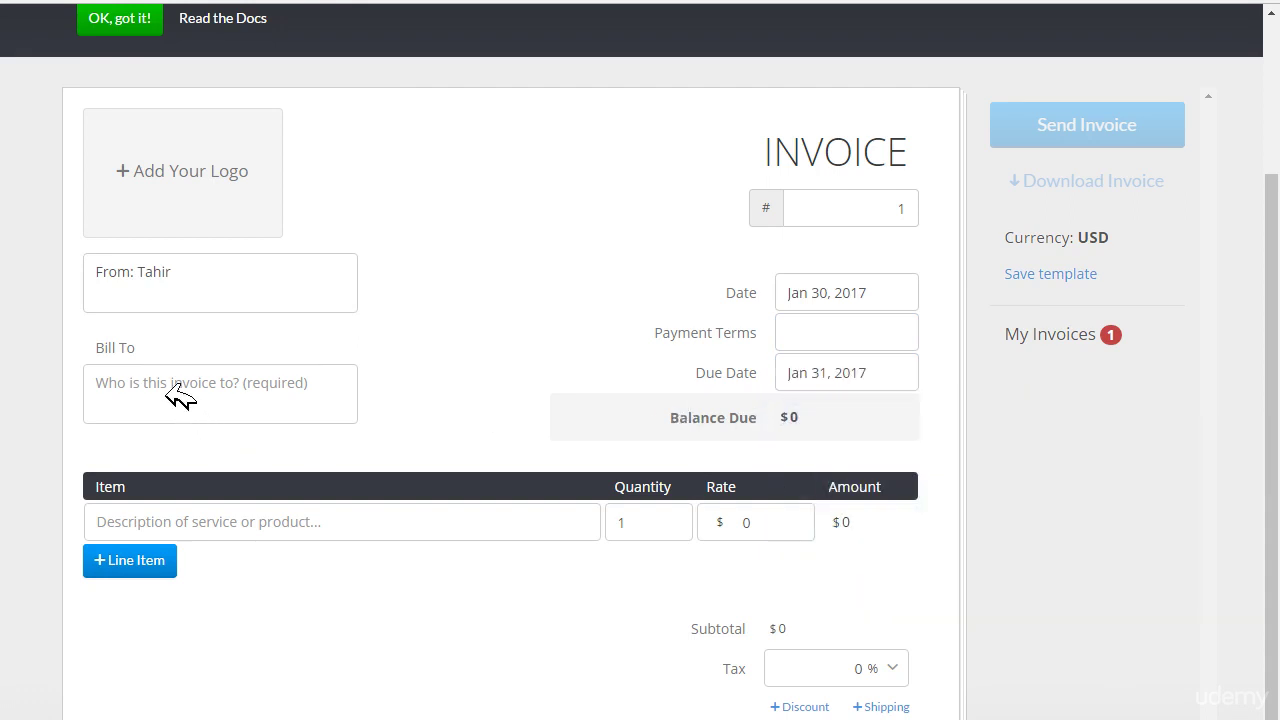
# Bill the client's e-mail and add a 'link to your article' item with quantity 1.
pyautogui.click(195, 390)
pyautogui.write('you@')
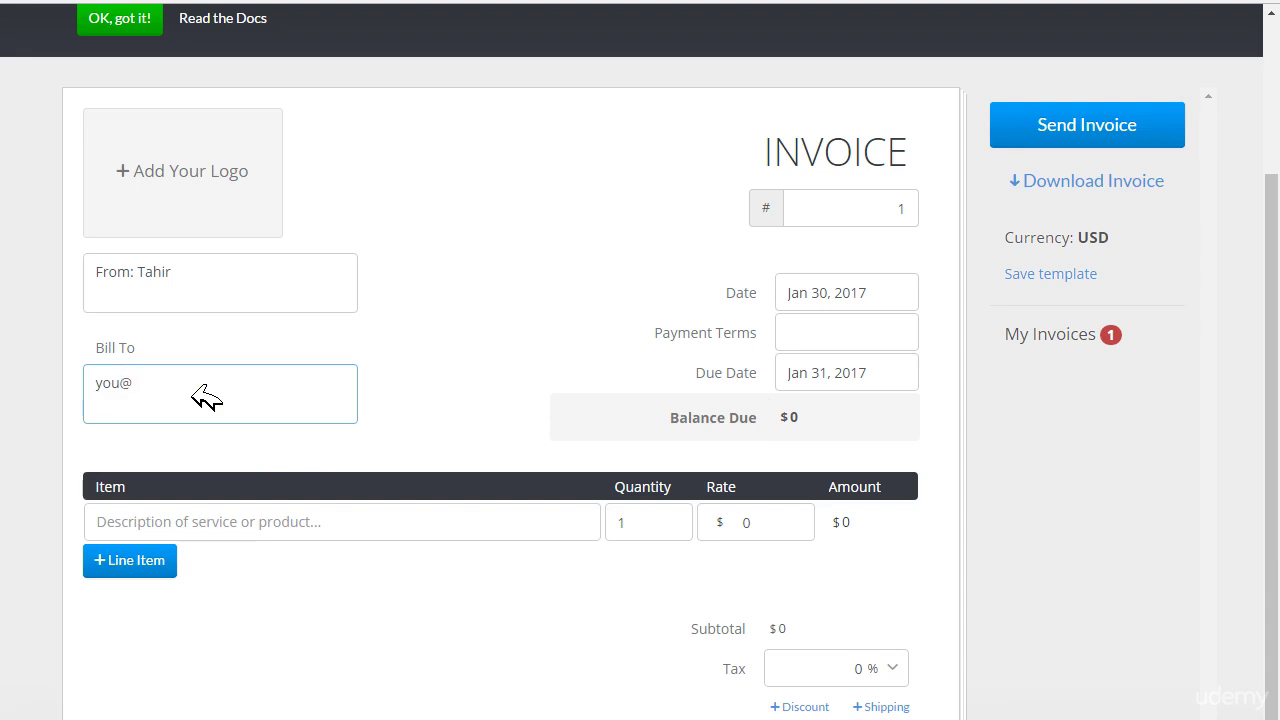
pyautogui.write('client.com')
pyautogui.press('Tab')
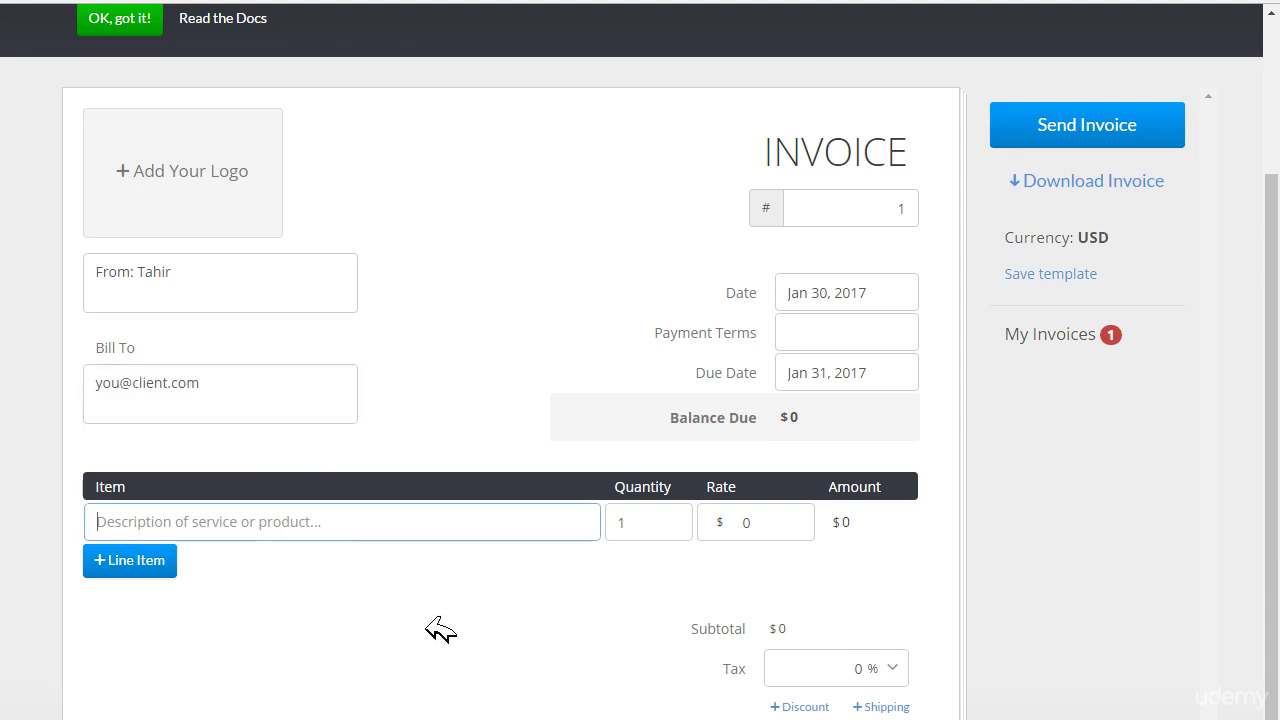
pyautogui.rightClick(275, 523)
pyautogui.write('link to your article')
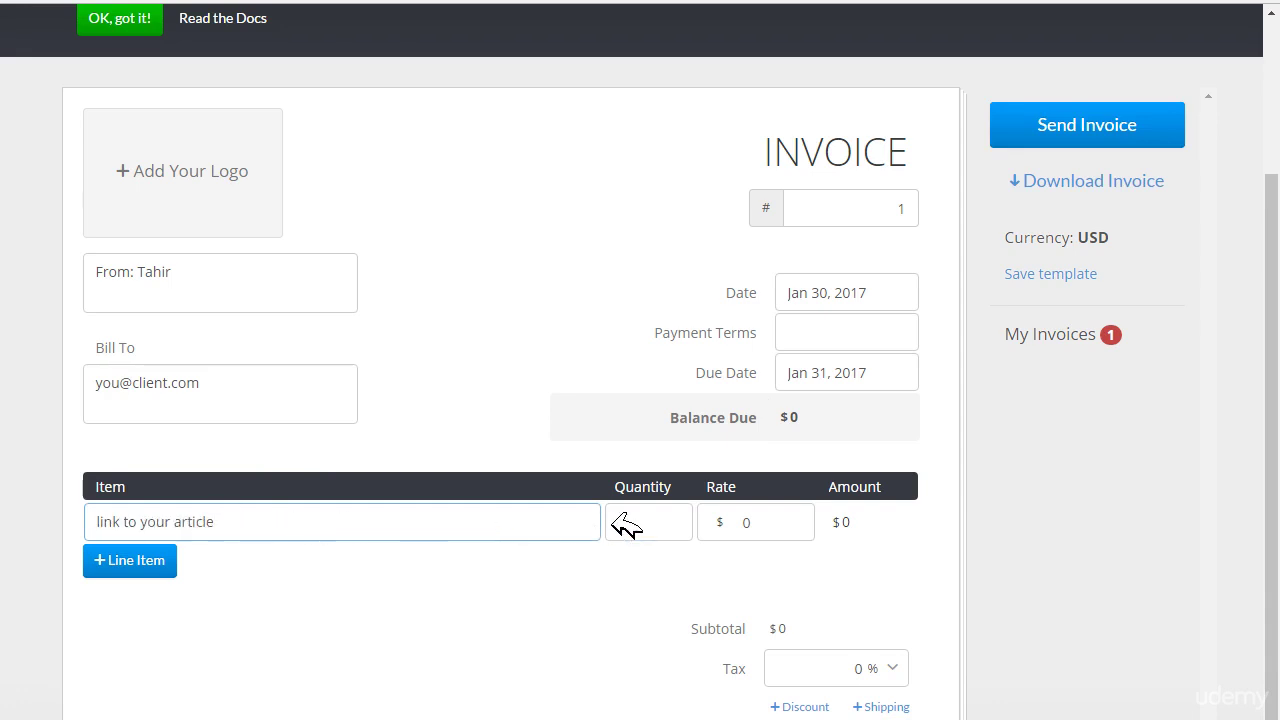
pyautogui.click(625, 522)
pyautogui.write('1')
pyautogui.click(766, 521)
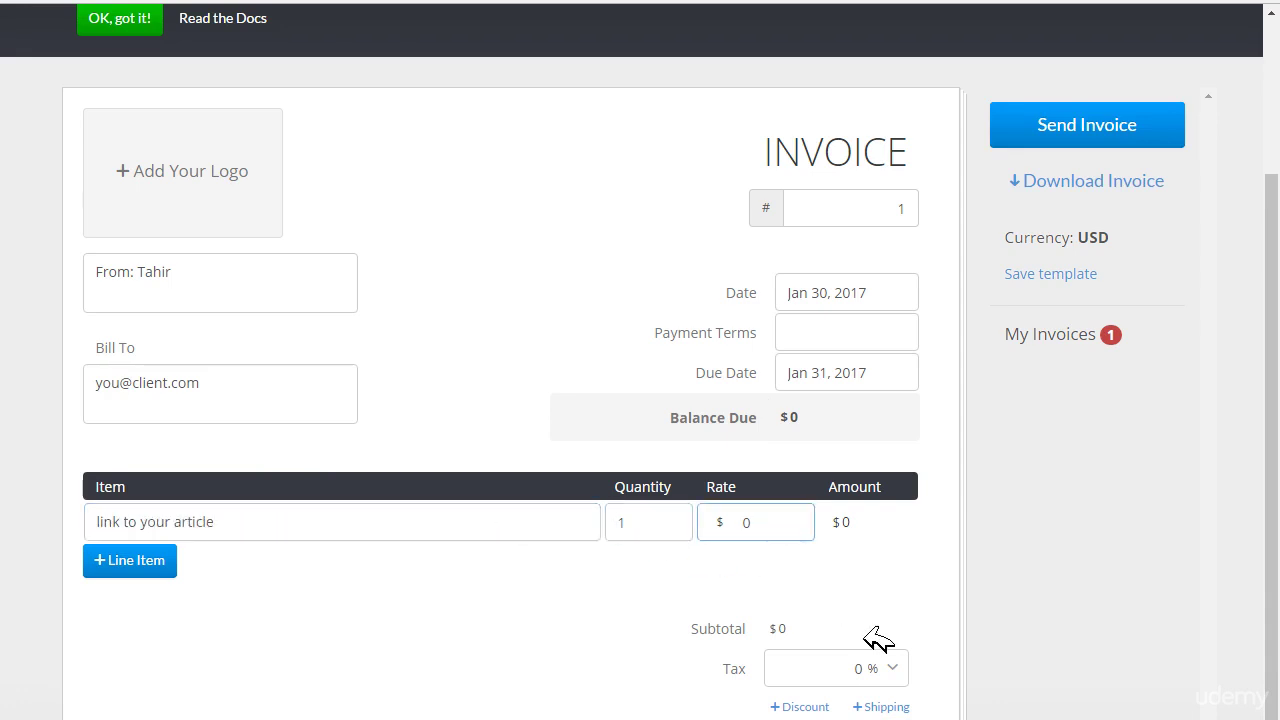
# Set the item rate to 100 and rename the Notes label to 'paypal details'.
pyautogui.write('100')
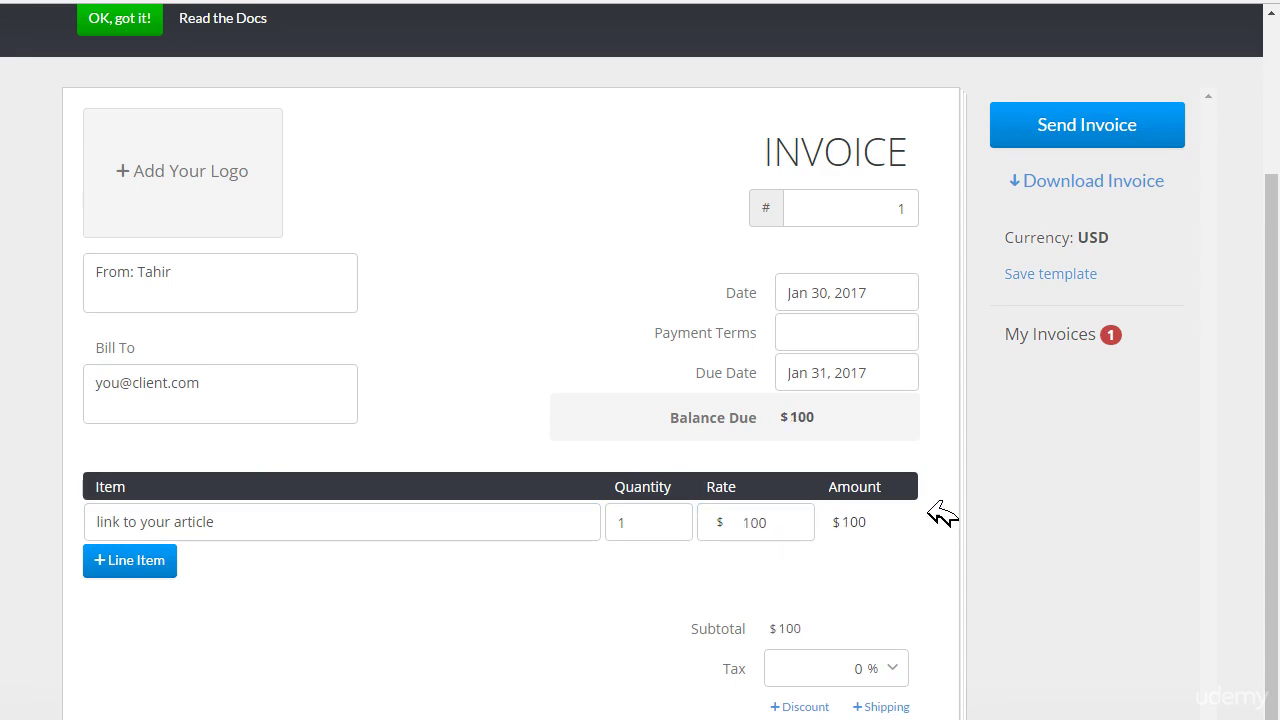
pyautogui.scroll(-2, 700, 560)
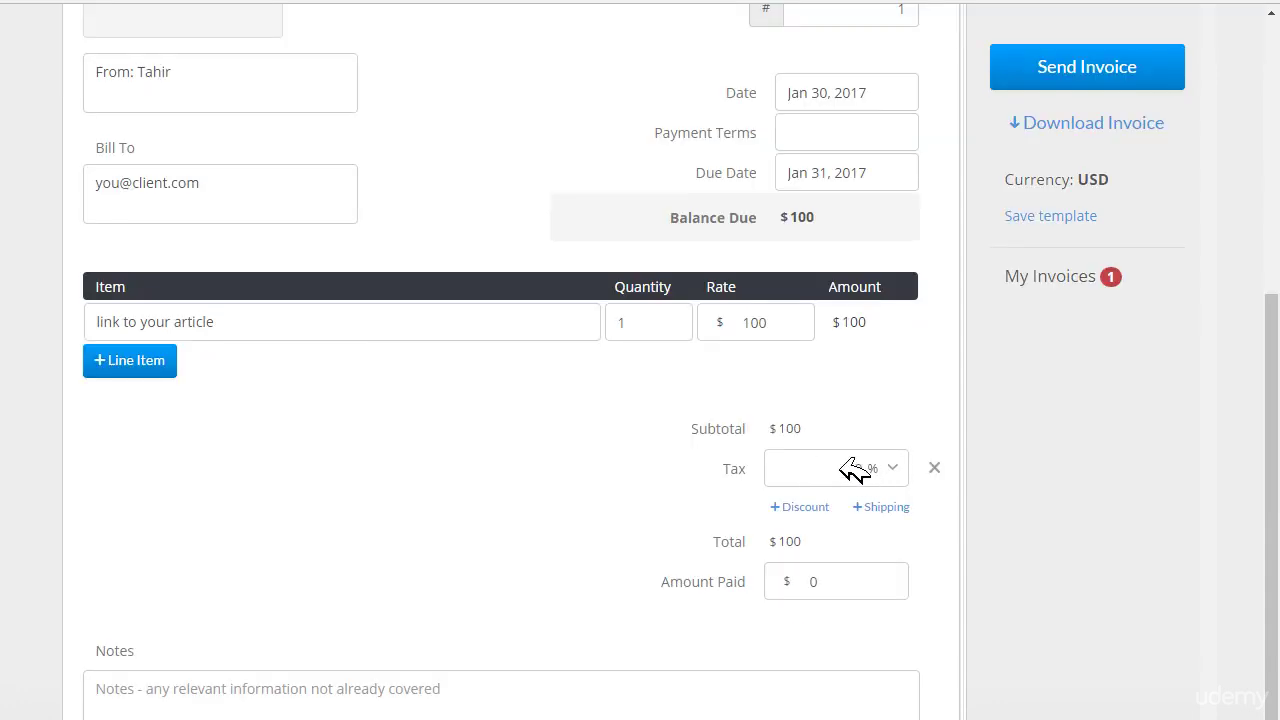
pyautogui.scroll(-1, 640, 490)
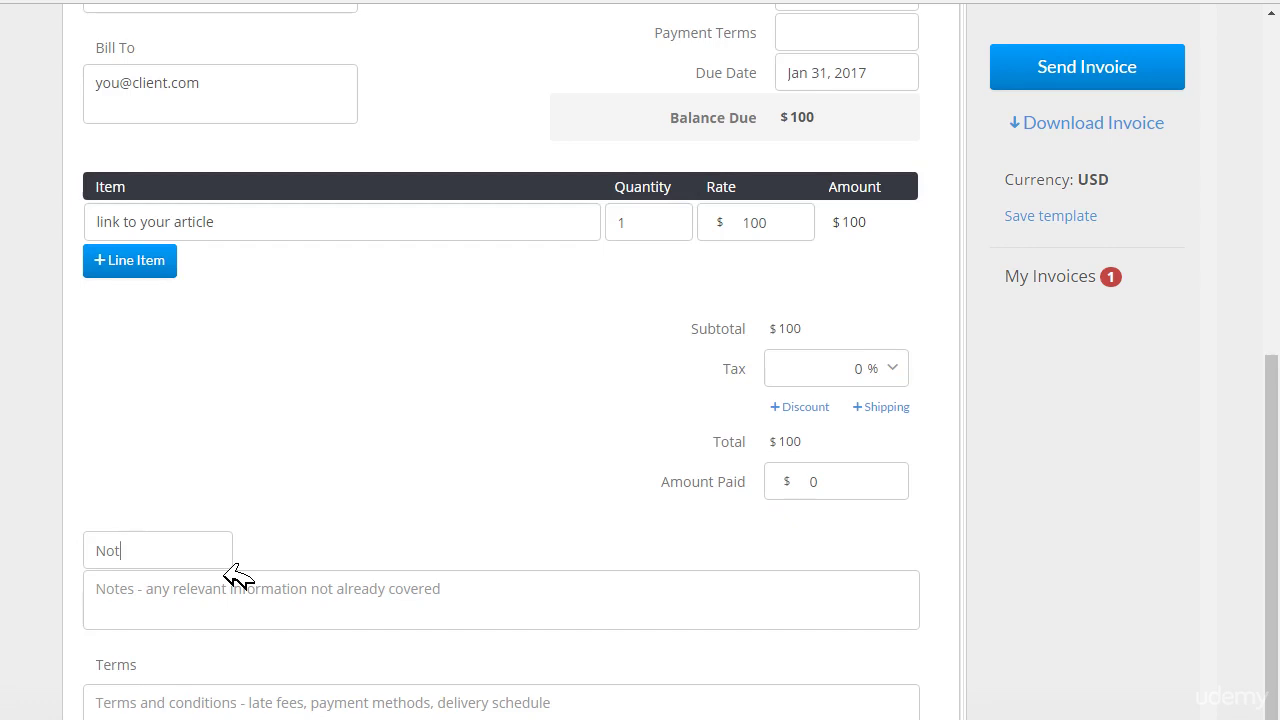
pyautogui.press('BackSpace')
pyautogui.press('BackSpace')
pyautogui.press('BackSpace')
pyautogui.write('paypal details')
# Enter 'your paypal email address' in the notes and scroll back to the top.
pyautogui.click(208, 606)
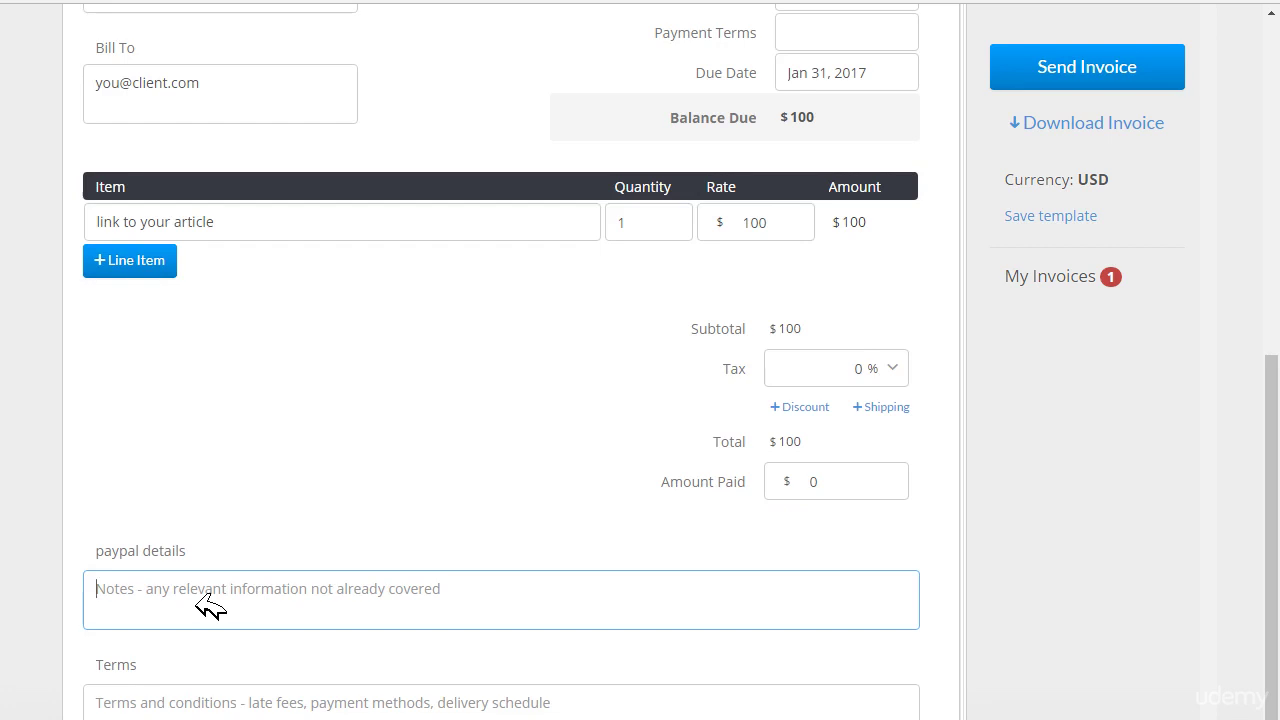
pyautogui.write('your paypal email address')
pyautogui.click(338, 690)
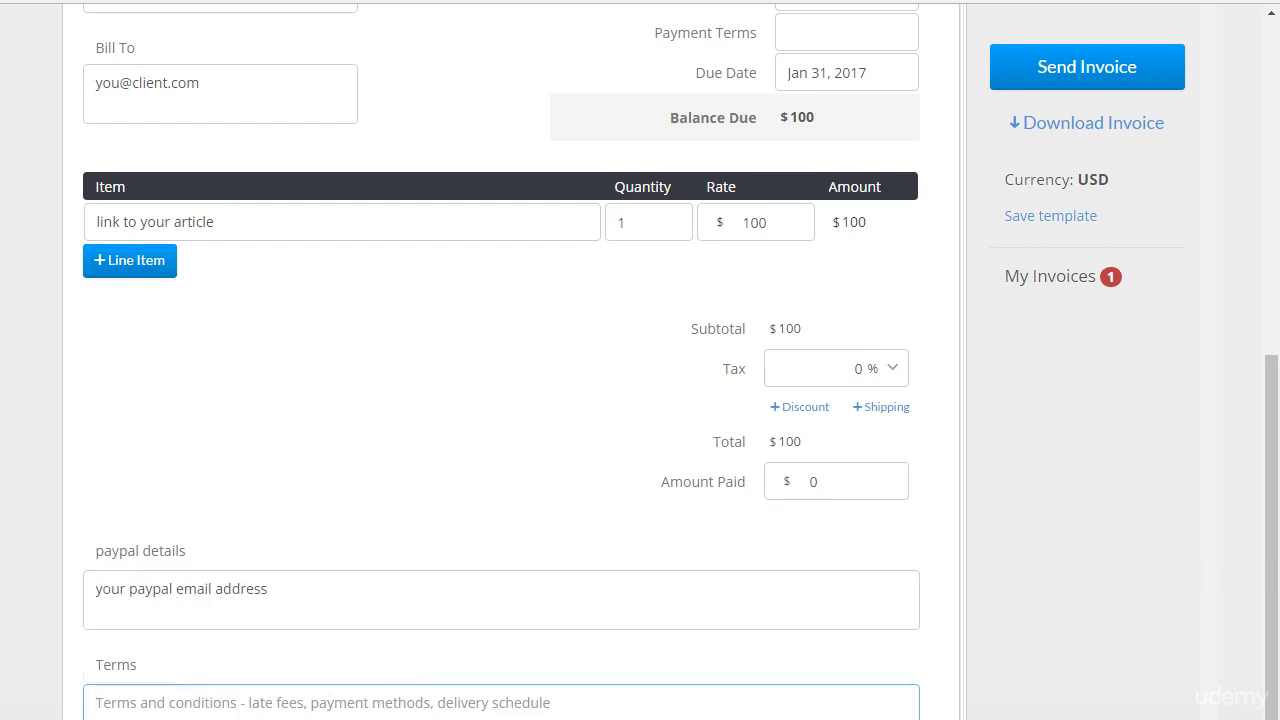
pyautogui.scroll(2, 290, 543)
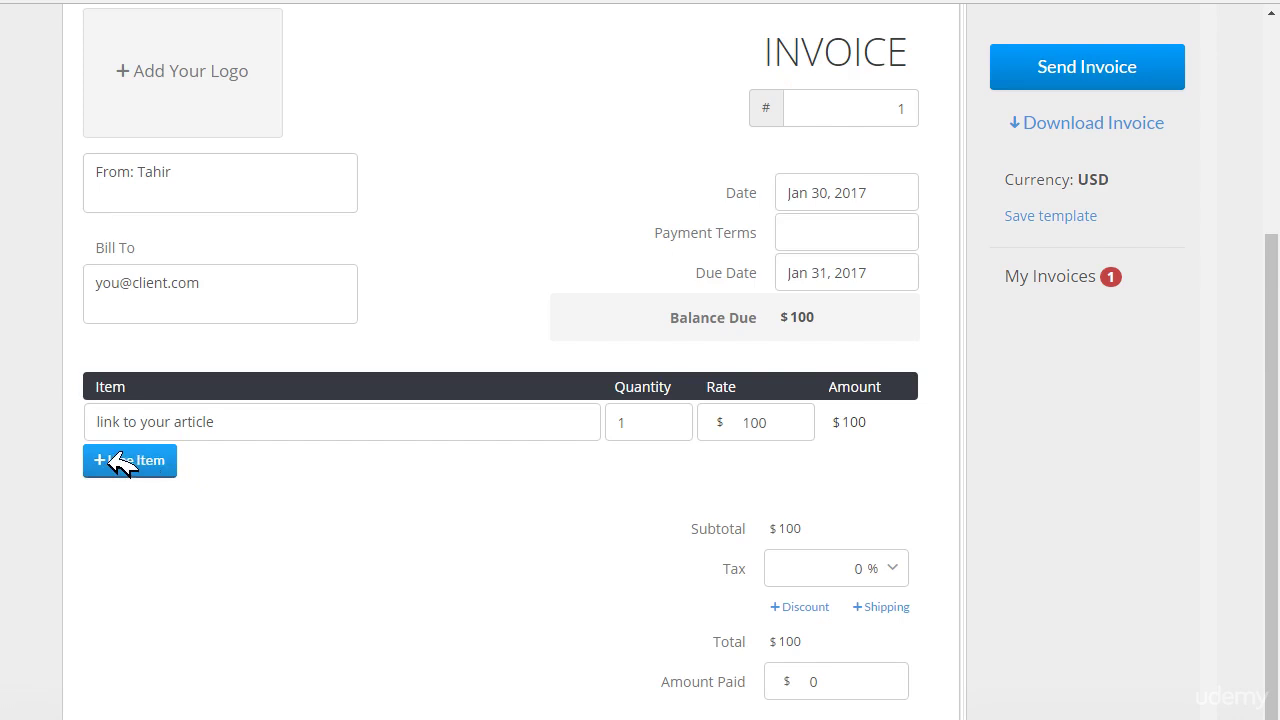
pyautogui.scroll(1, 1080, 412)
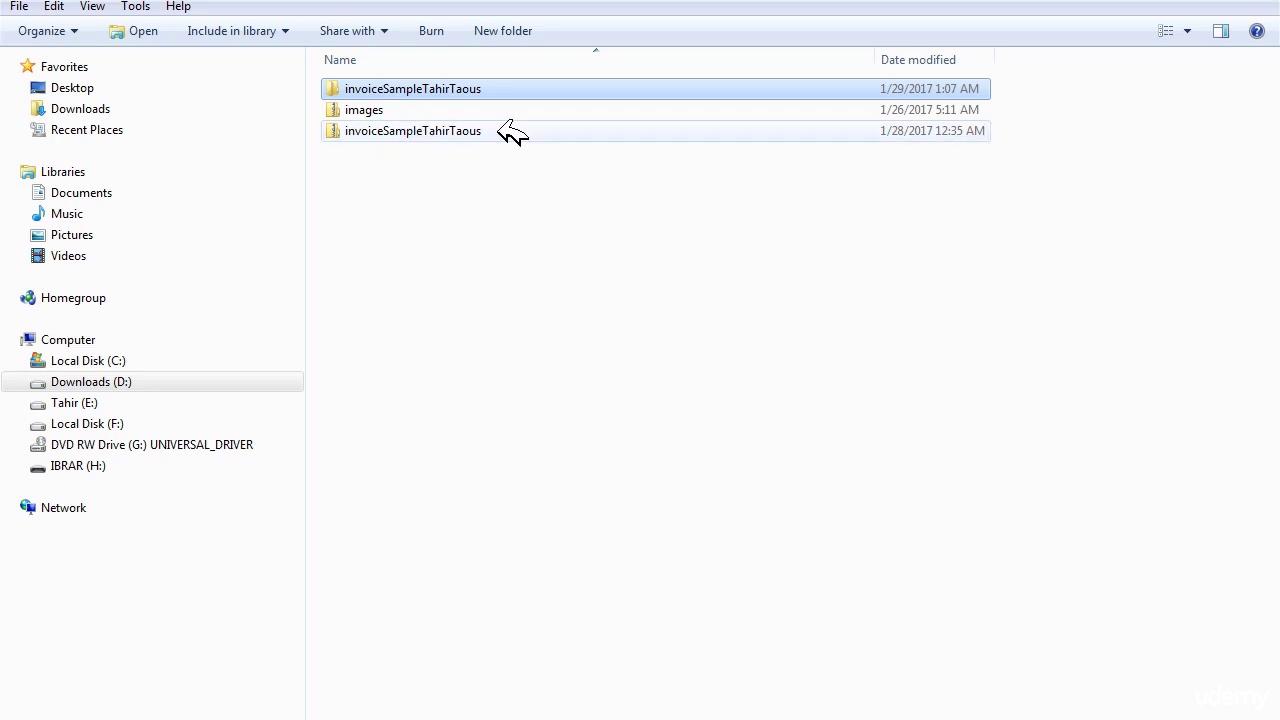
# Open the invoice sample folder in Windows Explorer.
pyautogui.doubleClick(487, 90)
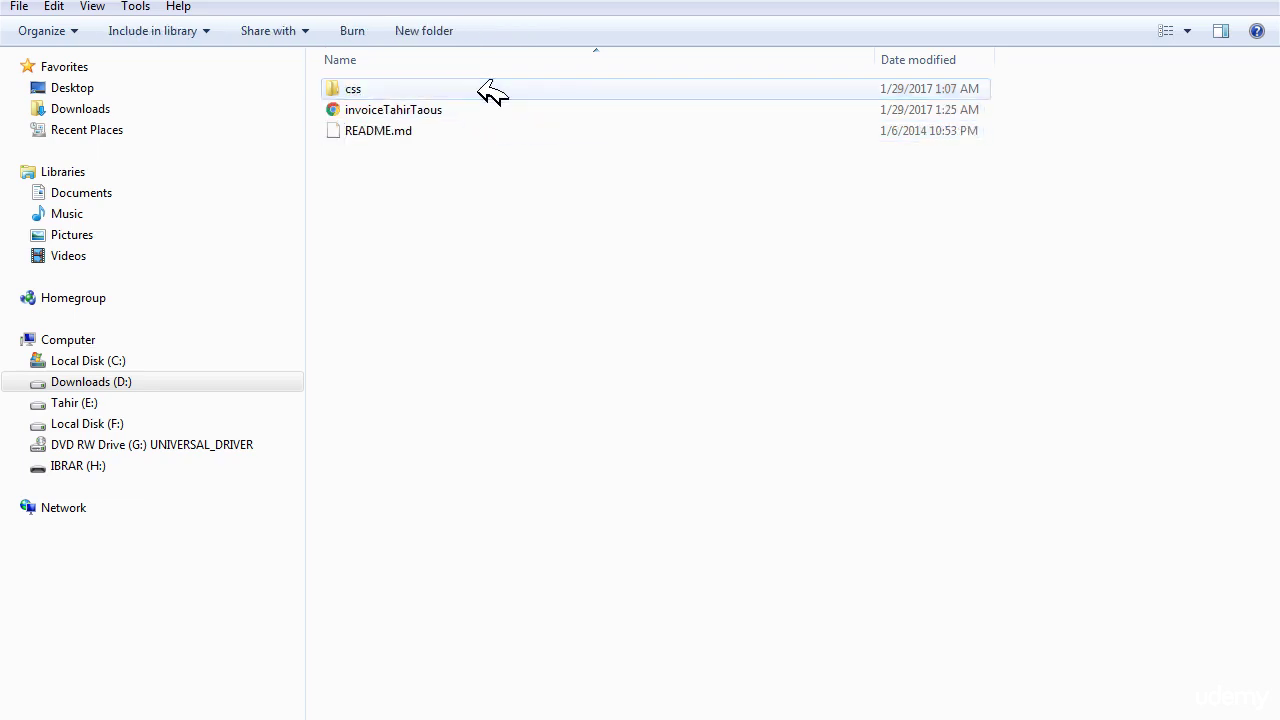
# Open the HTML template and change the heading to John and the invoice number to #001.
pyautogui.doubleClick(455, 112)
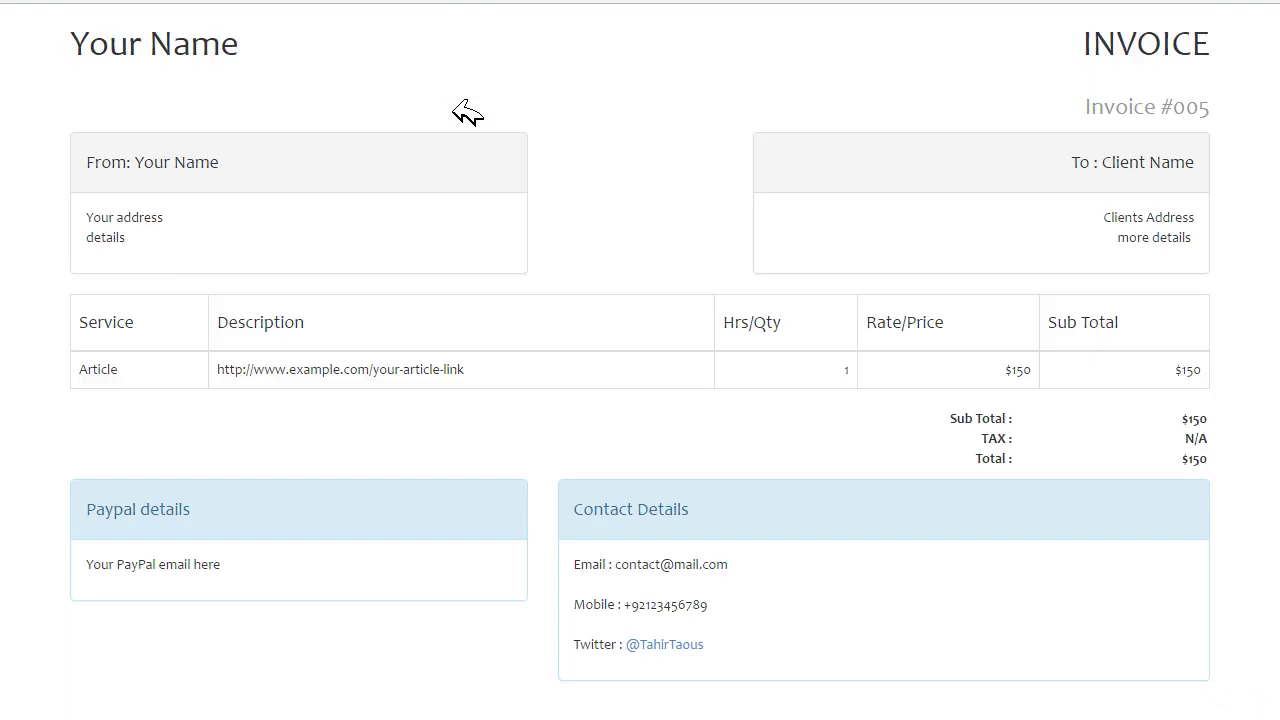
pyautogui.moveTo(200, 80); pyautogui.dragTo(270, 52)
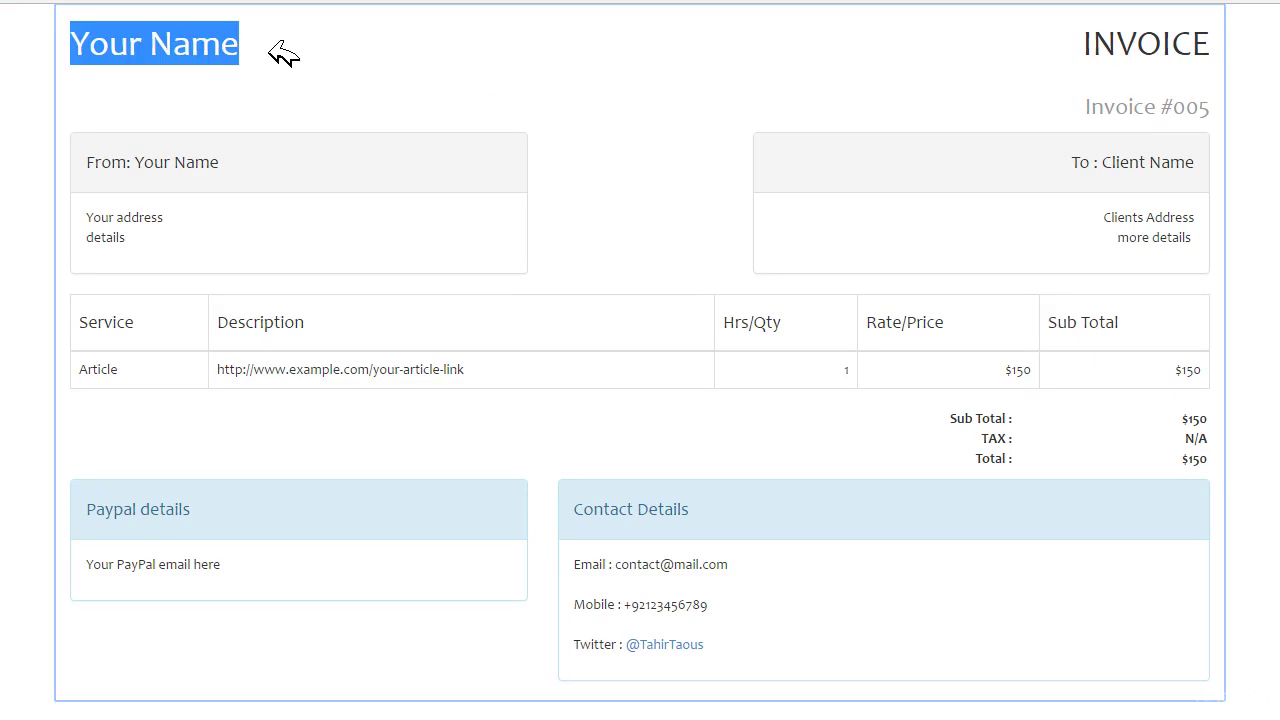
pyautogui.write('John')
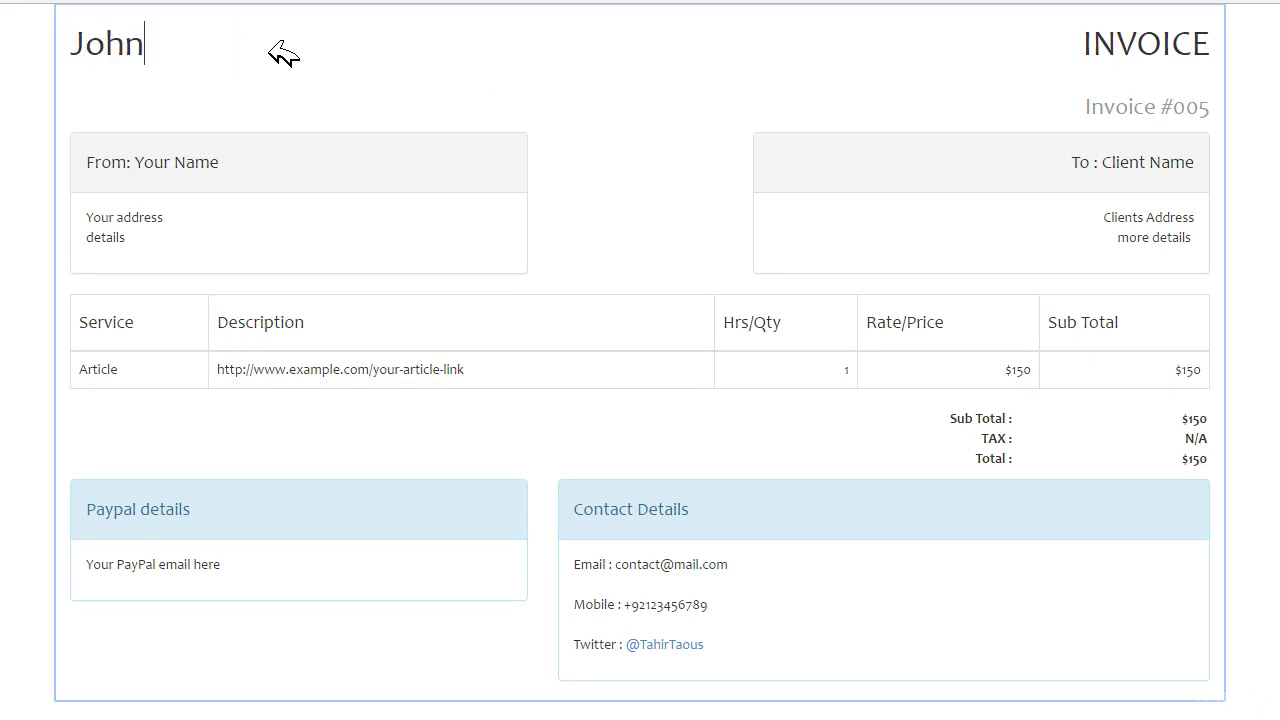
pyautogui.click(1200, 107)
pyautogui.write('1')
pyautogui.press('Delete')
pyautogui.moveTo(1106, 217)
pyautogui.mouseDown()
pyautogui.moveTo(1186, 222)
pyautogui.moveTo(1000, 213)
pyautogui.mouseUp()
pyautogui.click(1212, 218)
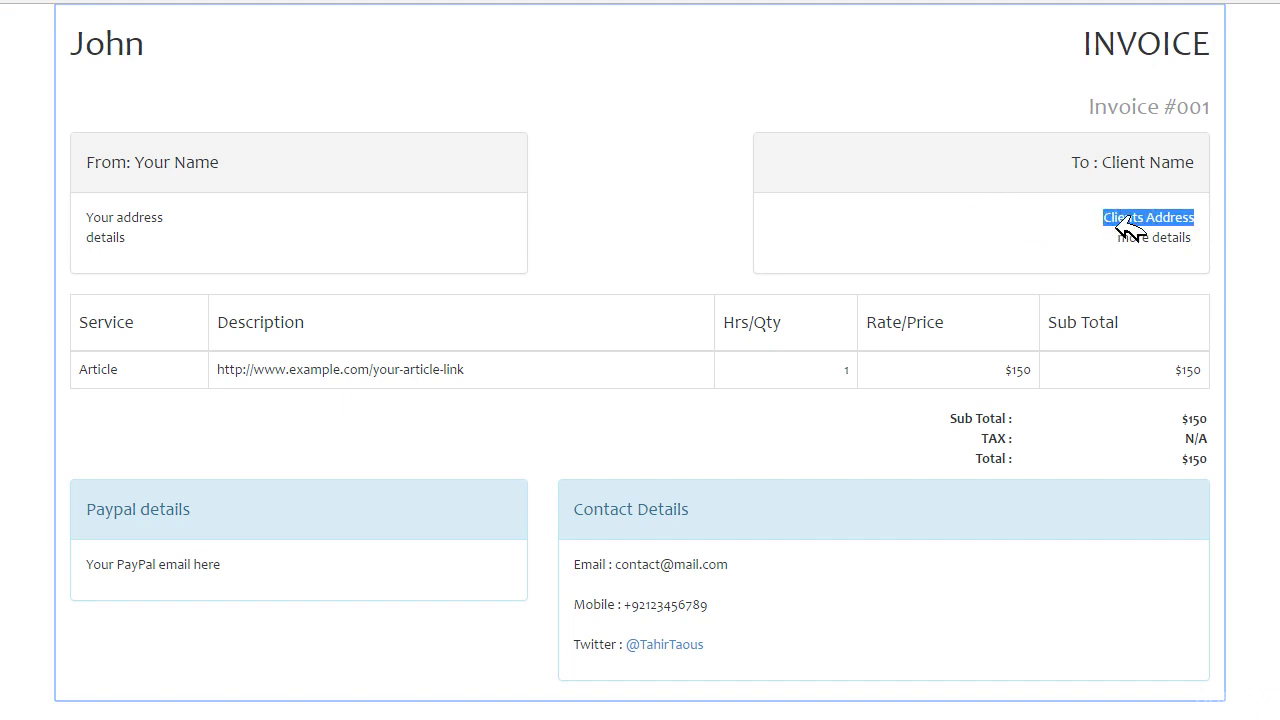
# Set the article item's Hrs/Qty to 1 in the template.
pyautogui.click(290, 369)
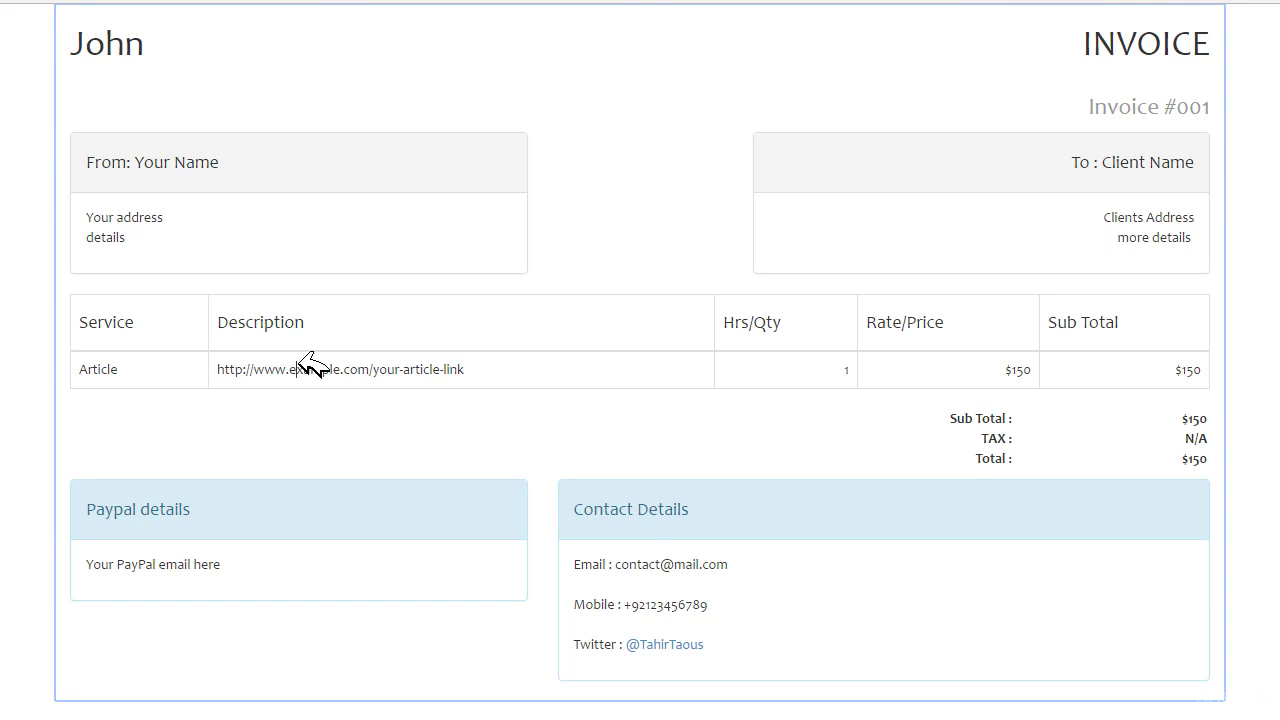
pyautogui.click(836, 368)
pyautogui.write('1')
pyautogui.click(686, 414)
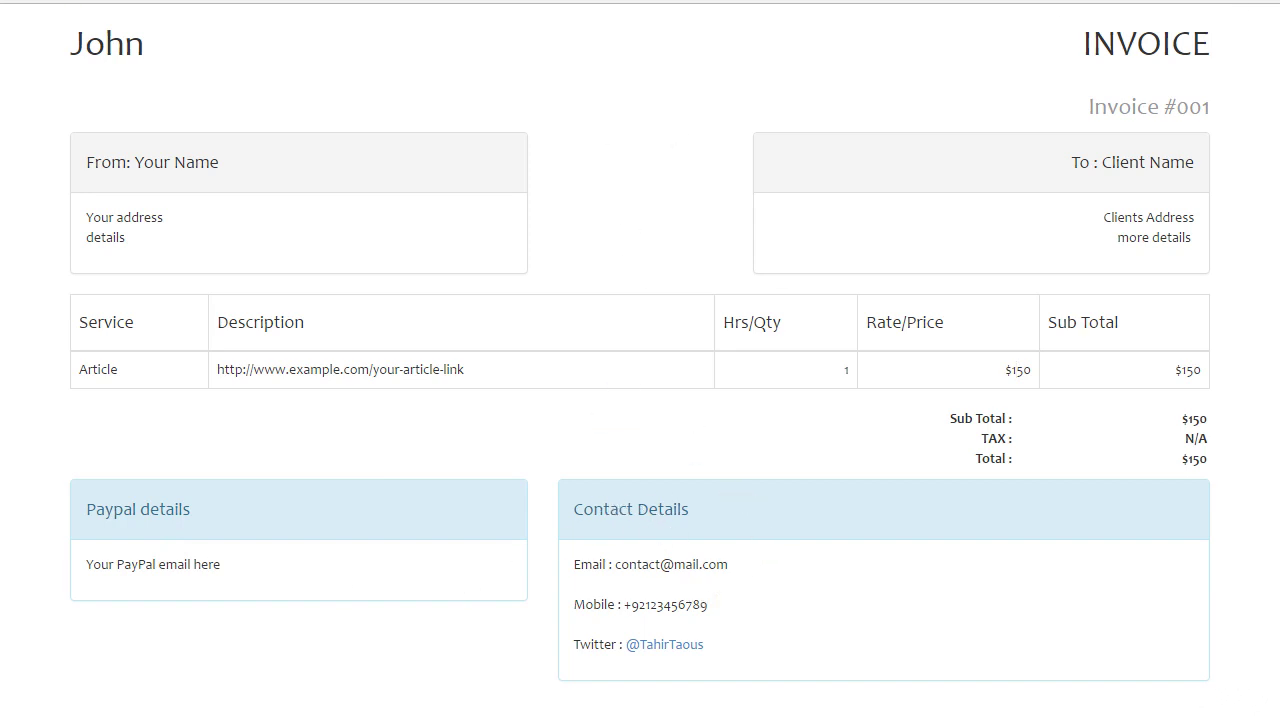
pyautogui.hotkey('alt', 'f')
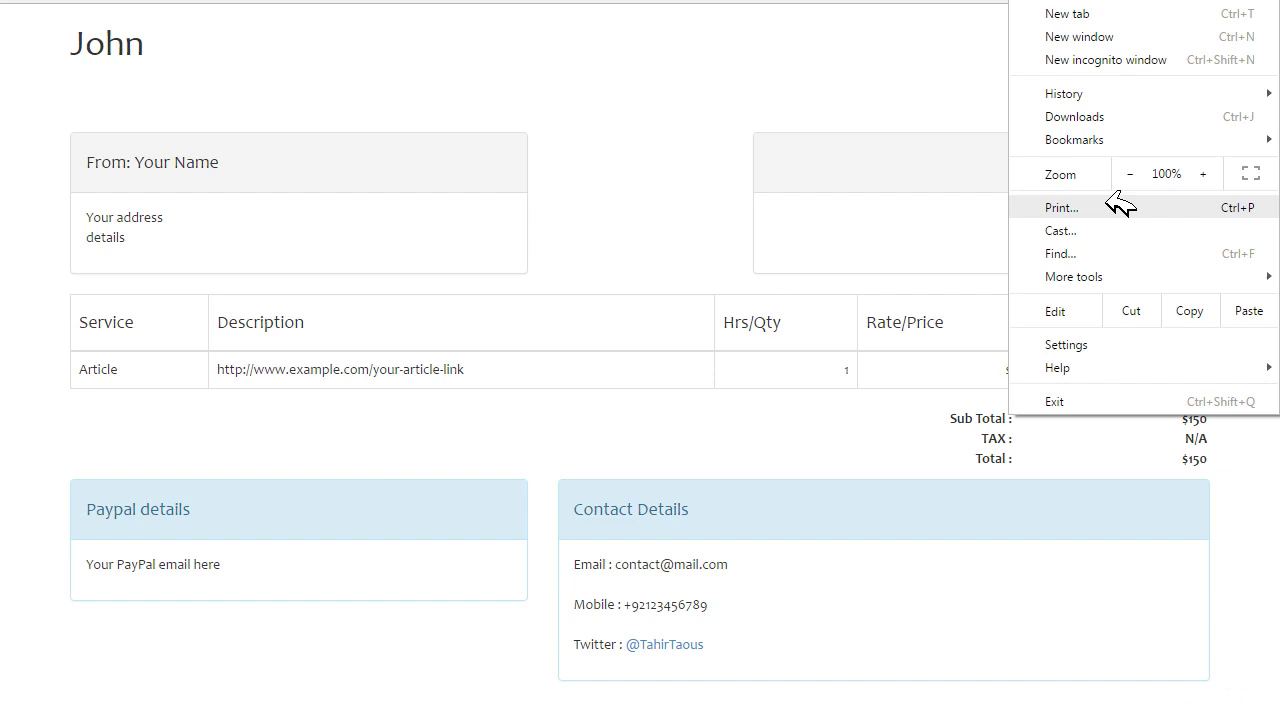
# Print the John invoice with Save as PDF as the destination and save it.
pyautogui.click(1108, 200)
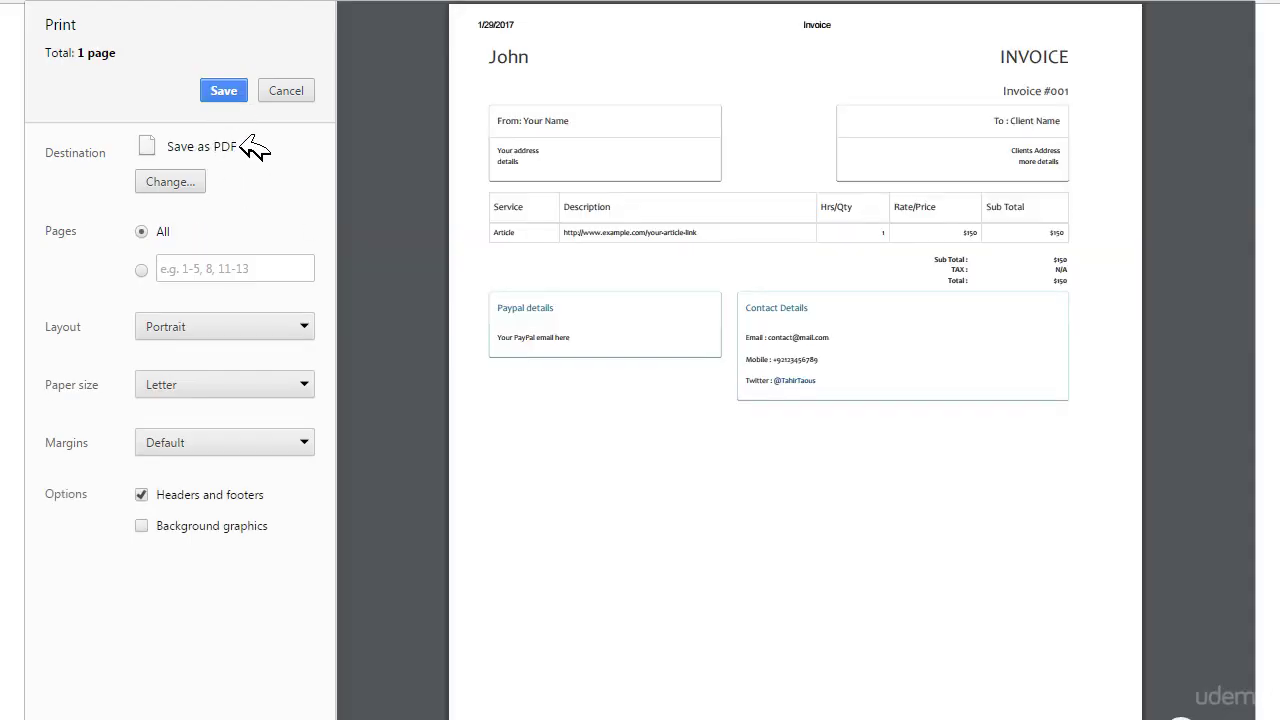
pyautogui.click(188, 183)
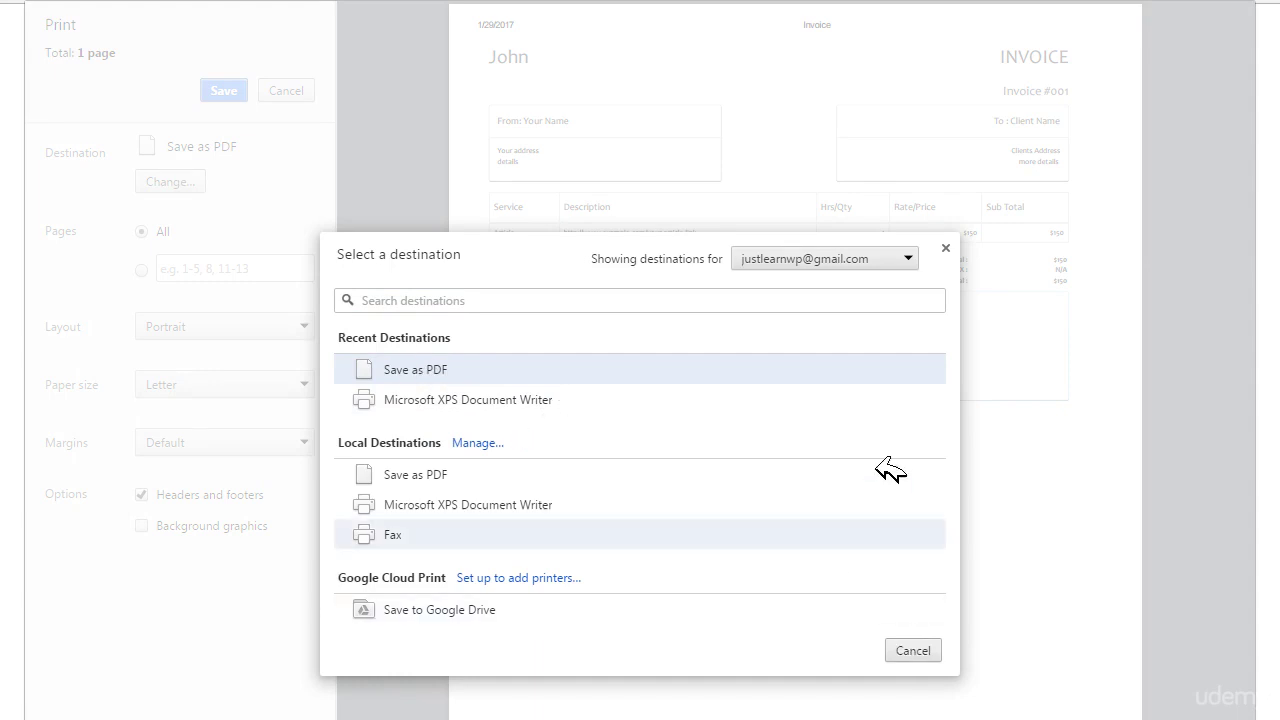
pyautogui.click(422, 470)
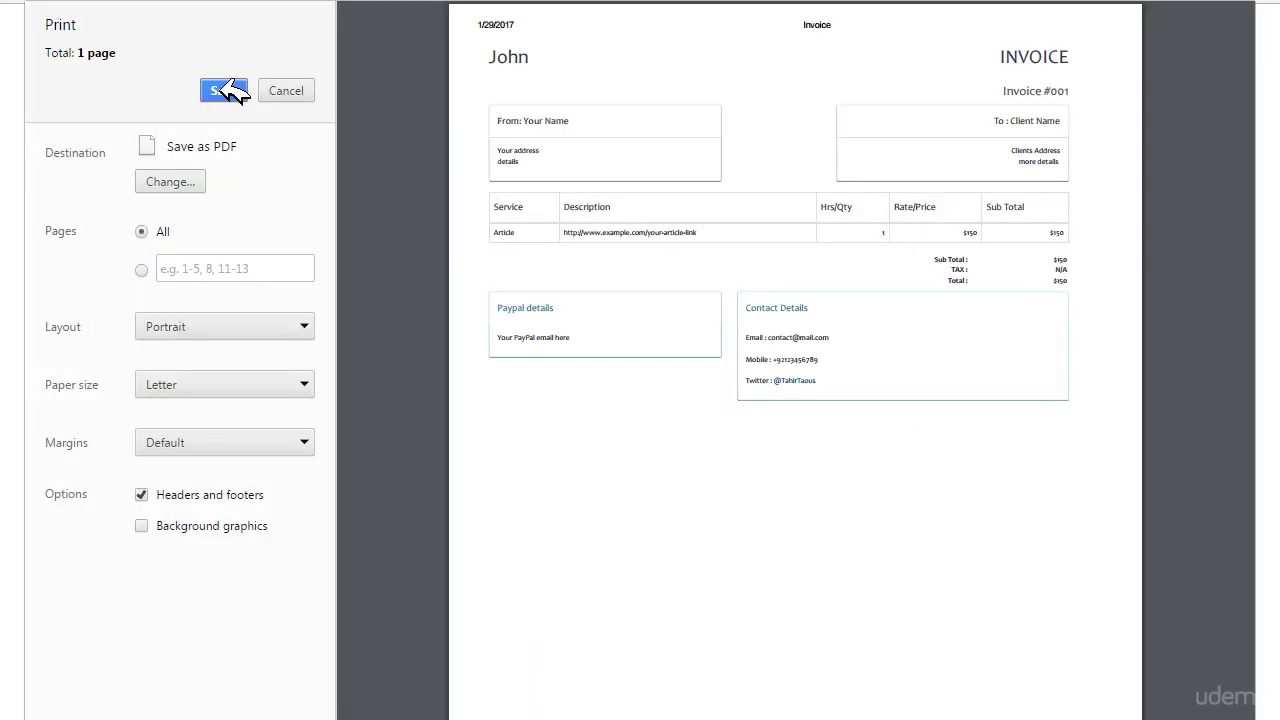
pyautogui.click(226, 90)
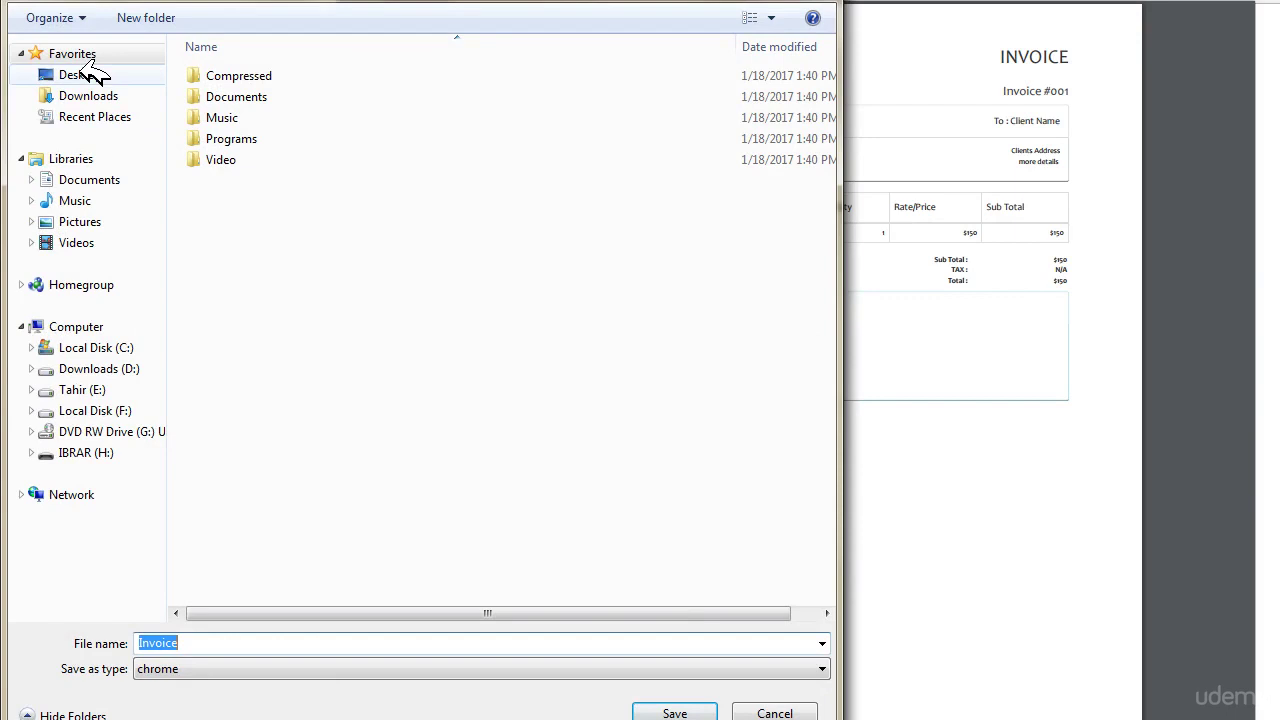